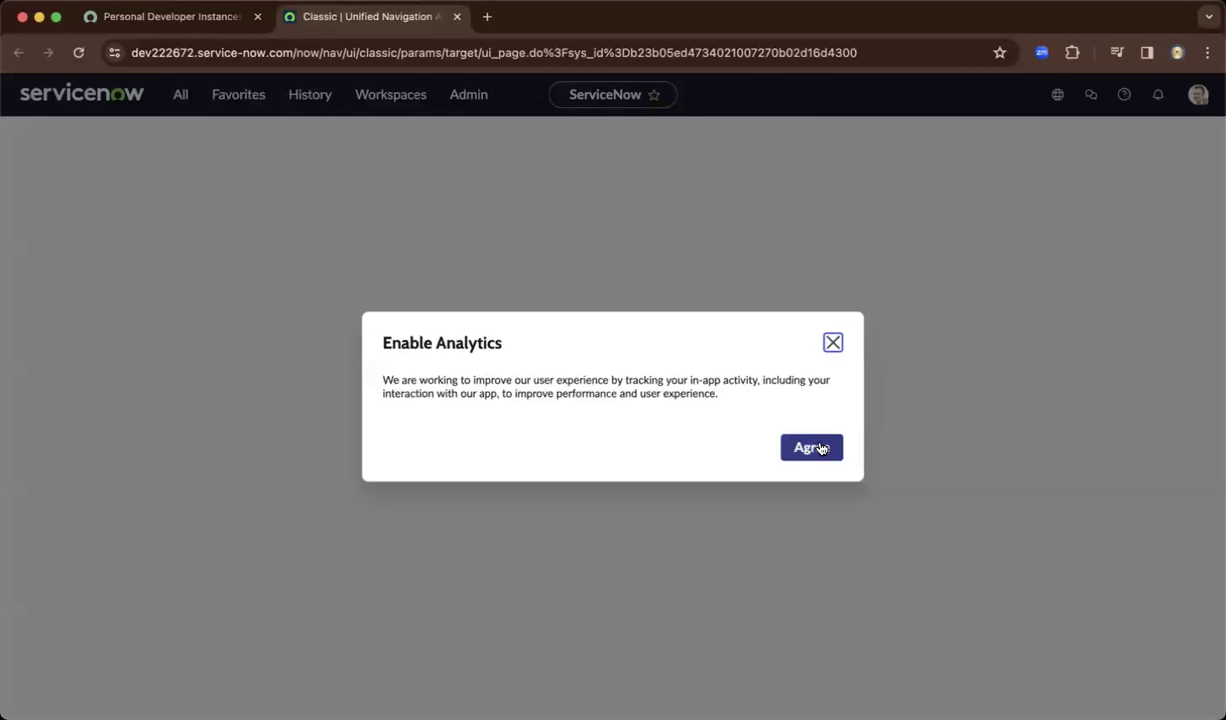
Agree to the Enable Analytics request so the instance opens on App Engine Studio
left_click(811, 448)
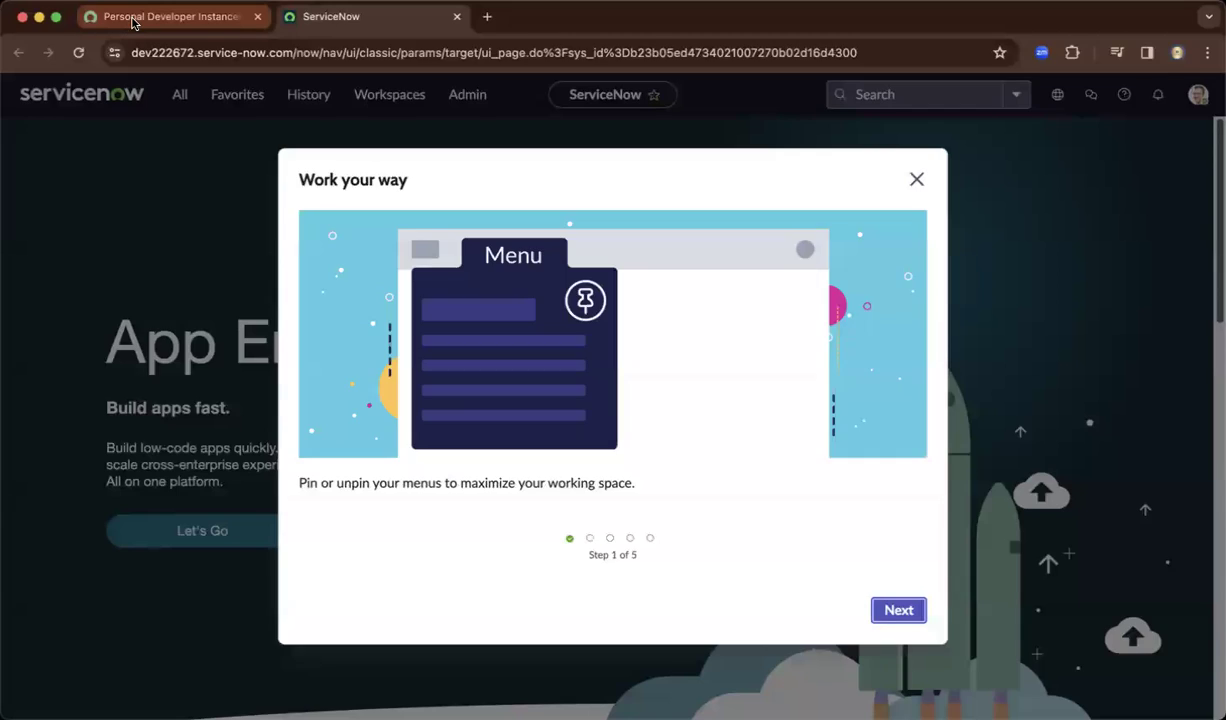
On the Developer Portal, close the 'Your instance is ready!' notice and open Activate Plugin instance actions
left_click(133, 17)
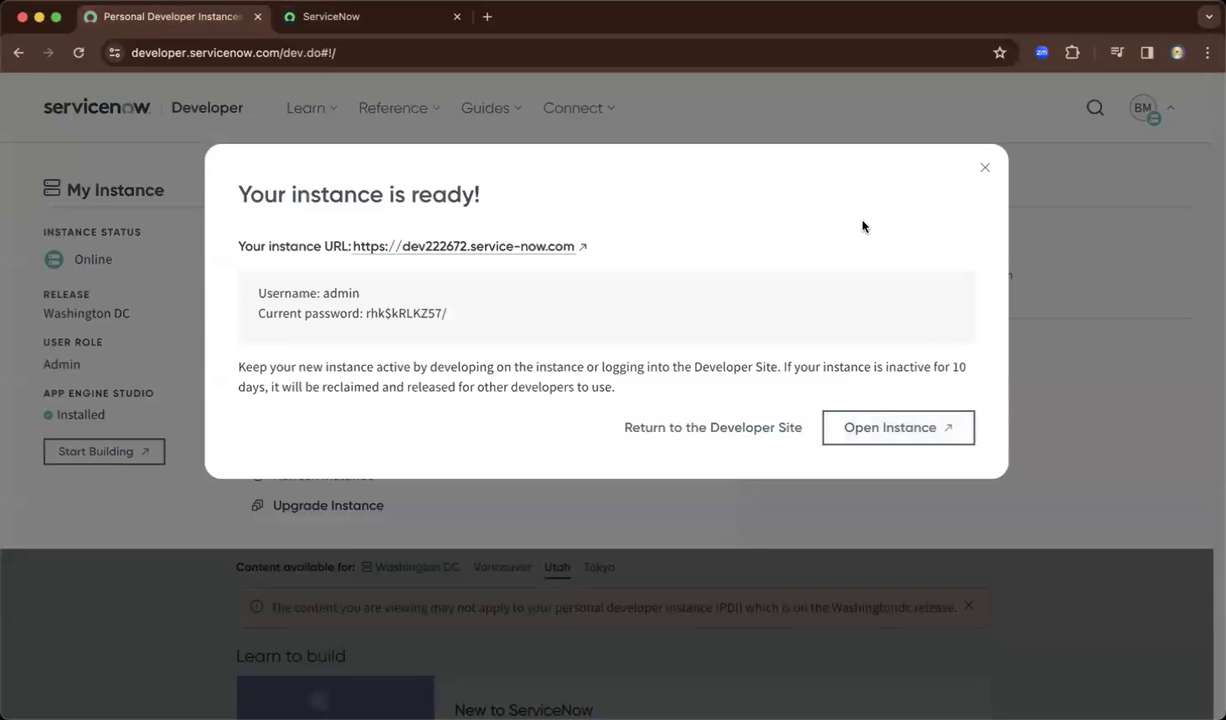
left_click(985, 167)
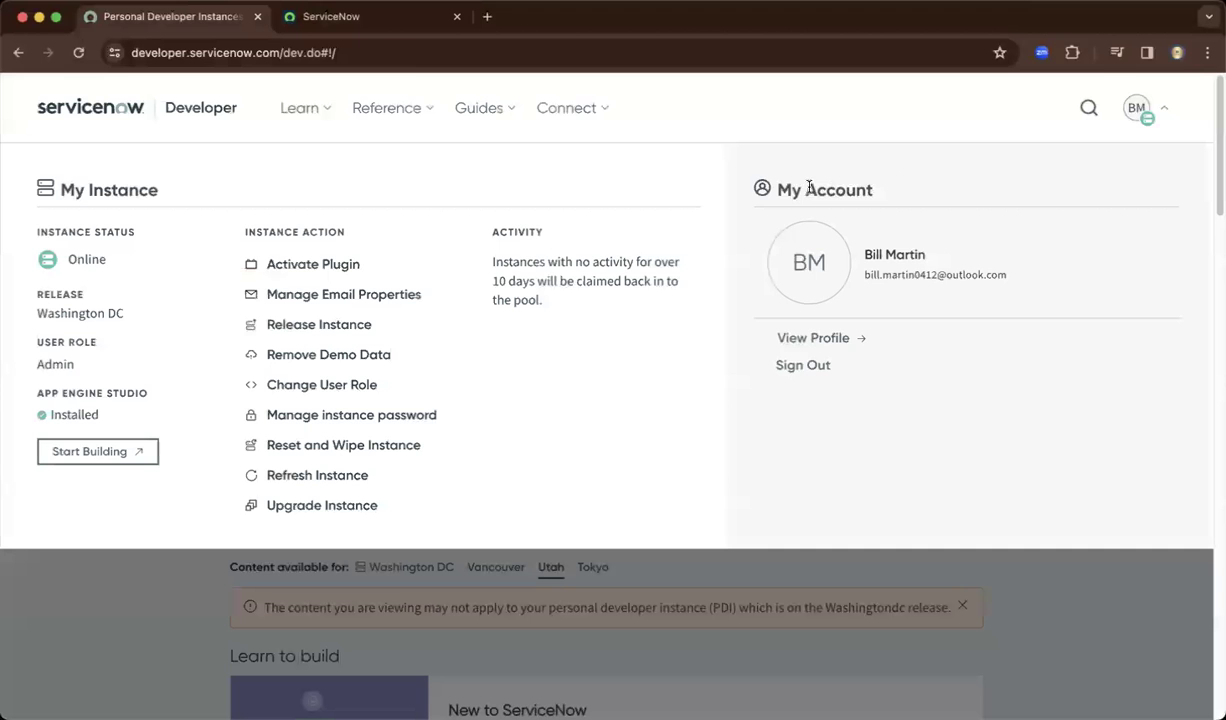
left_click(331, 265)
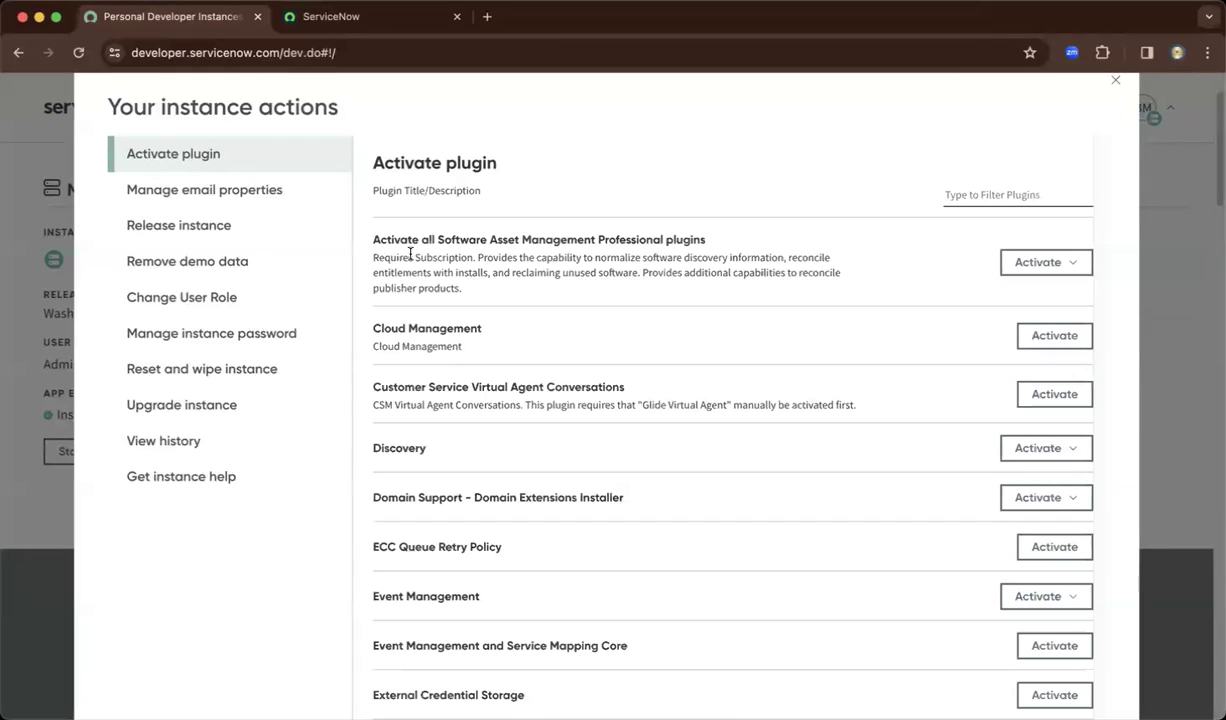
Browse email, release, demo data, password and reset/wipe actions, ending on Upgrade instance (Washingtondc)
left_click(265, 197)
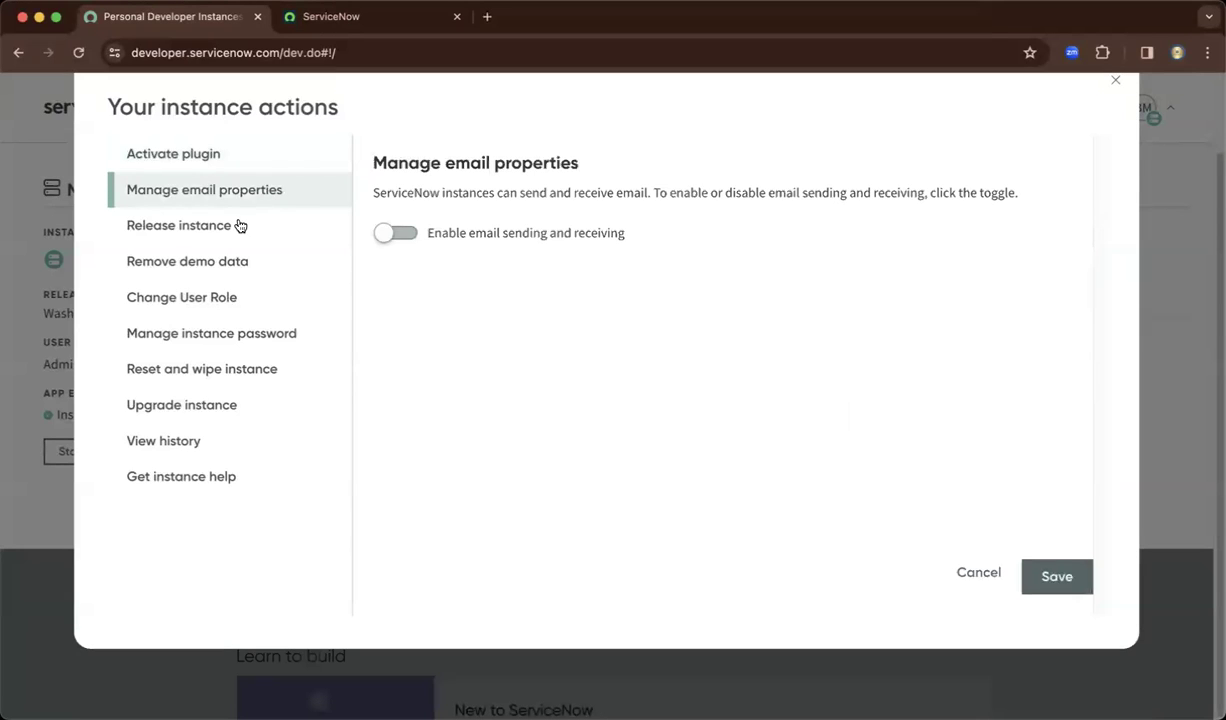
left_click(240, 226)
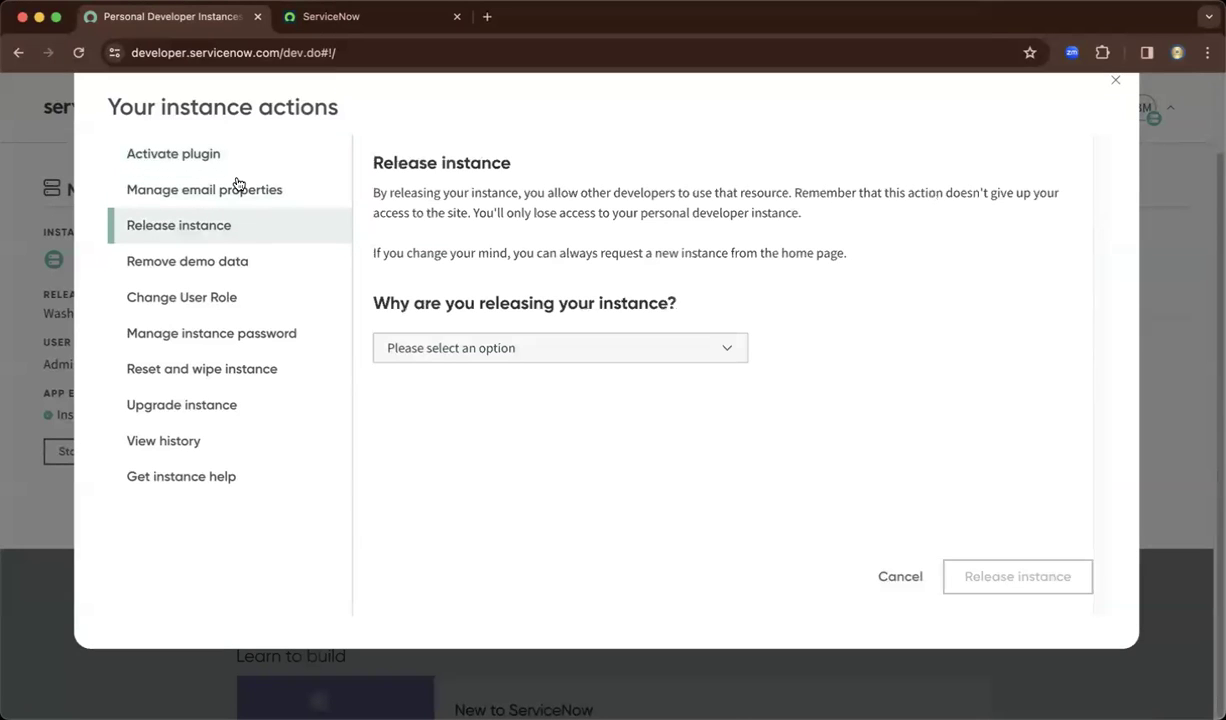
left_click(216, 262)
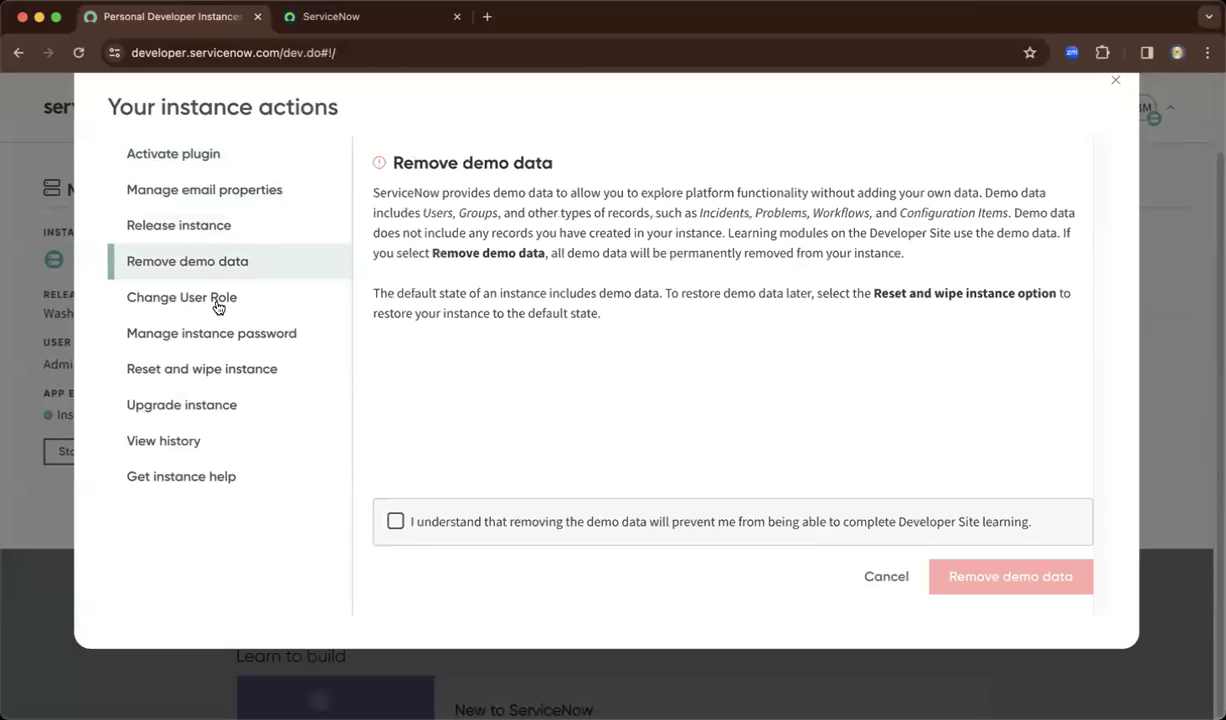
left_click(218, 303)
left_click(223, 340)
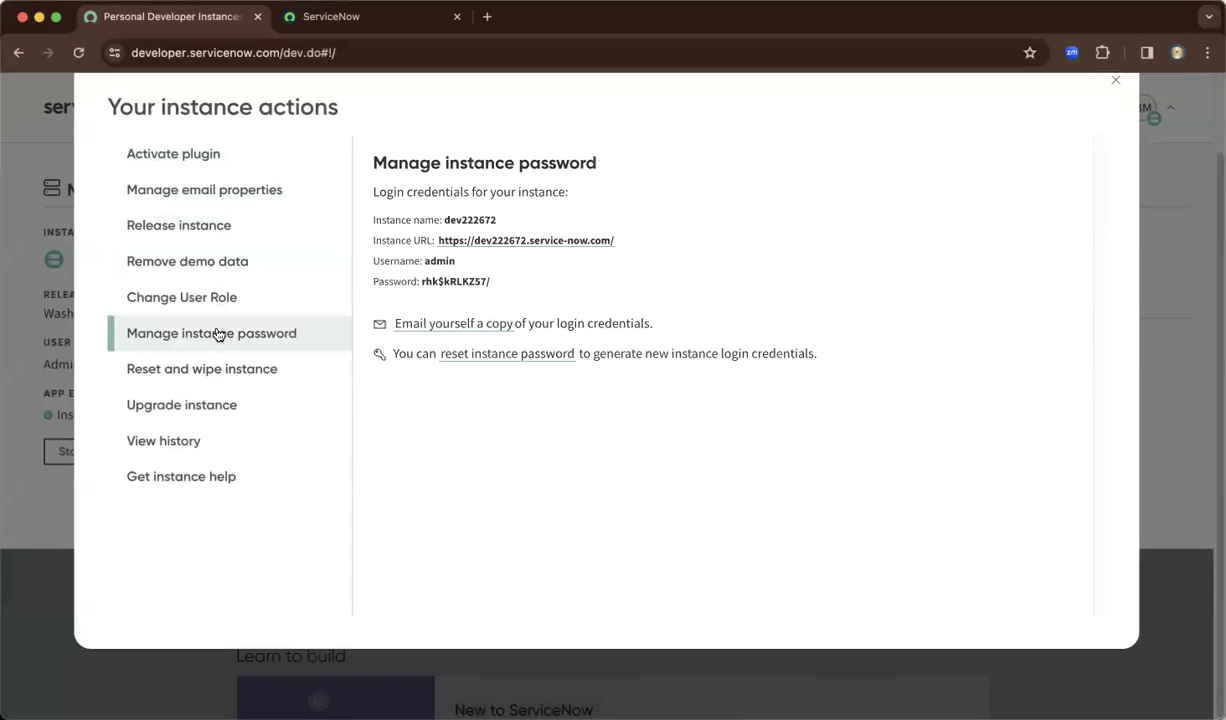
left_click(222, 257)
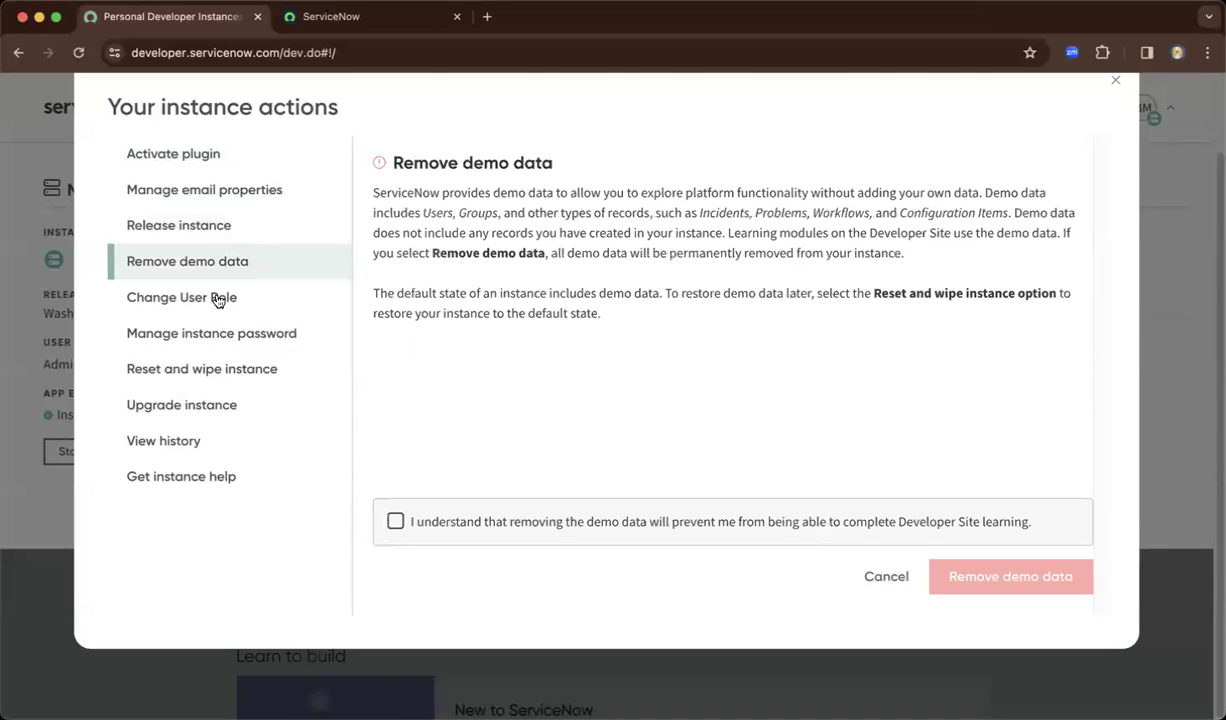
left_click(222, 369)
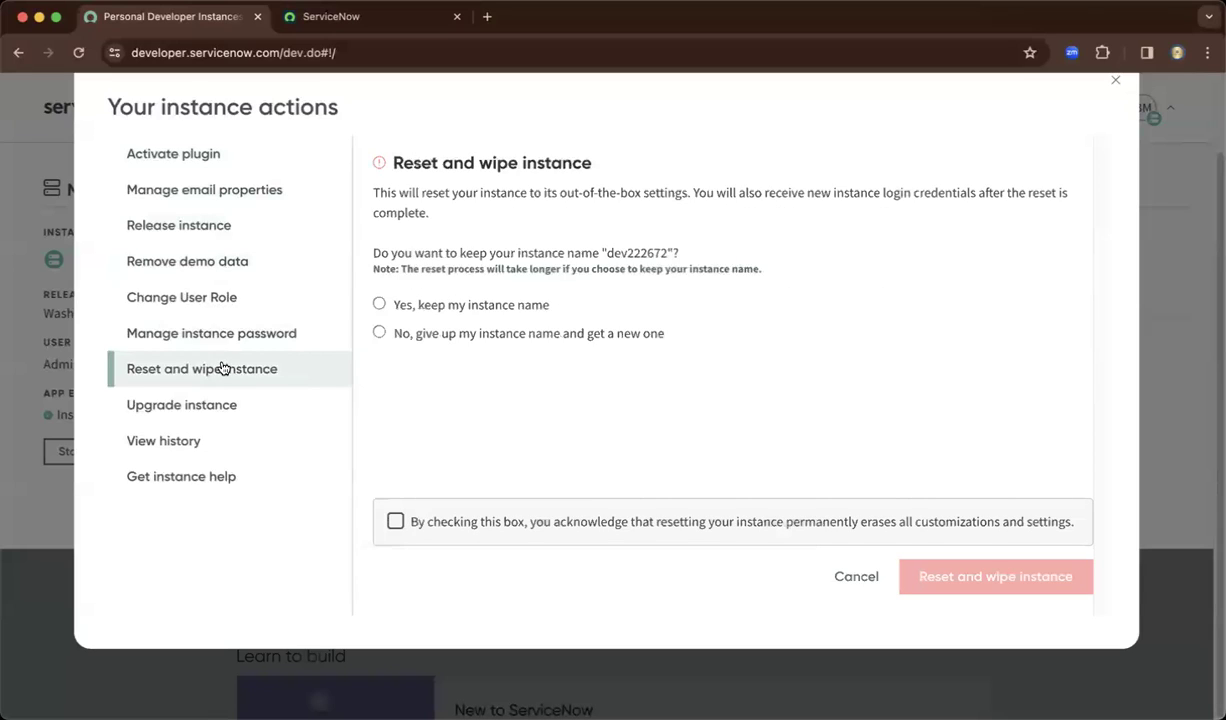
left_click(191, 413)
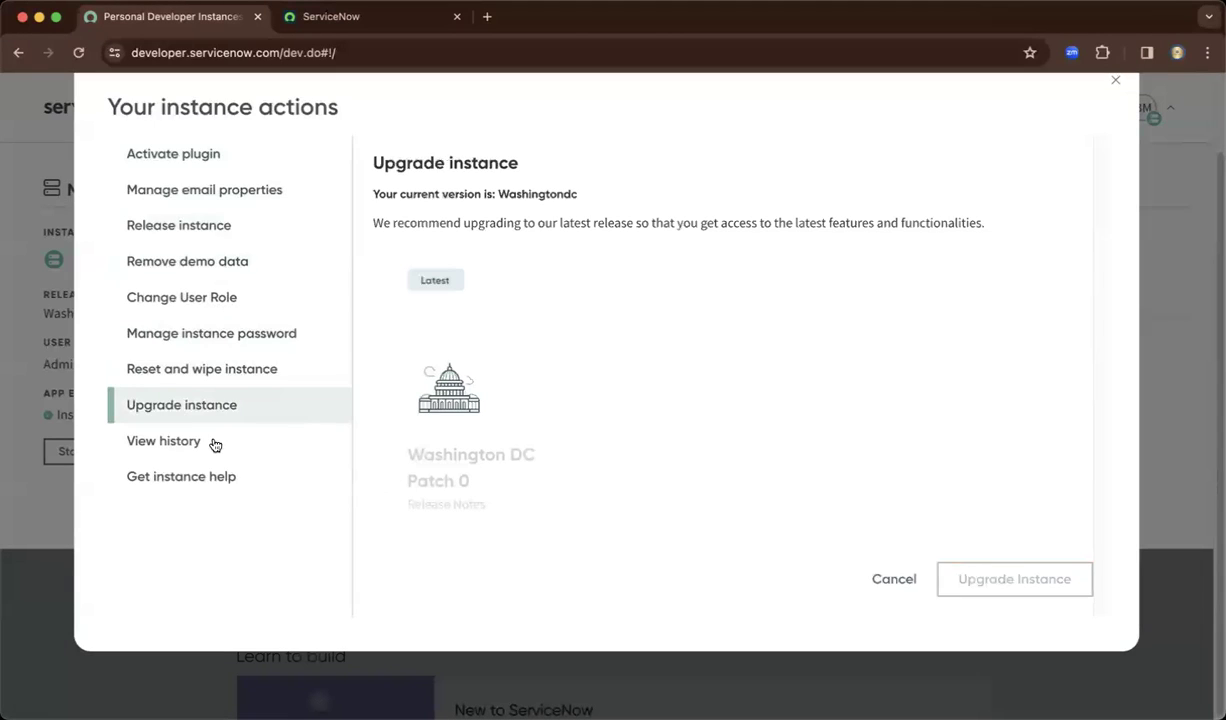
Review the instance history and help pages, then confirm Admin on the Change User Role page
left_click(214, 441)
left_click(215, 434)
left_click(213, 451)
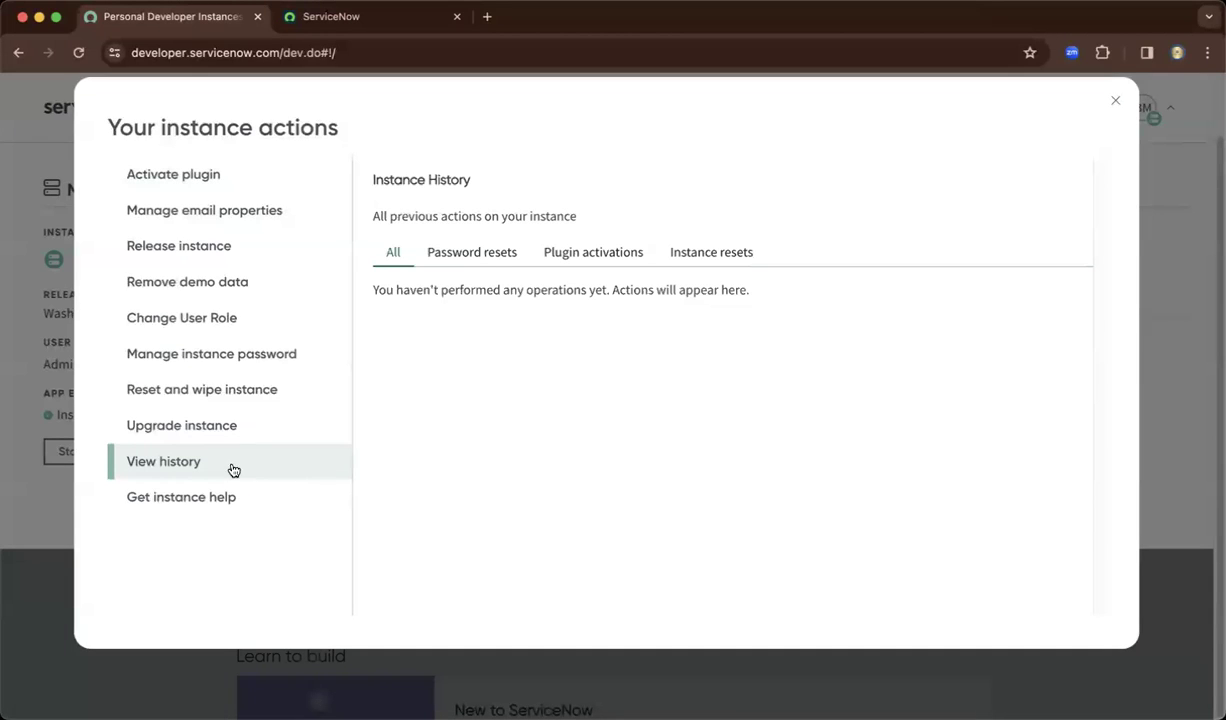
left_click(221, 495)
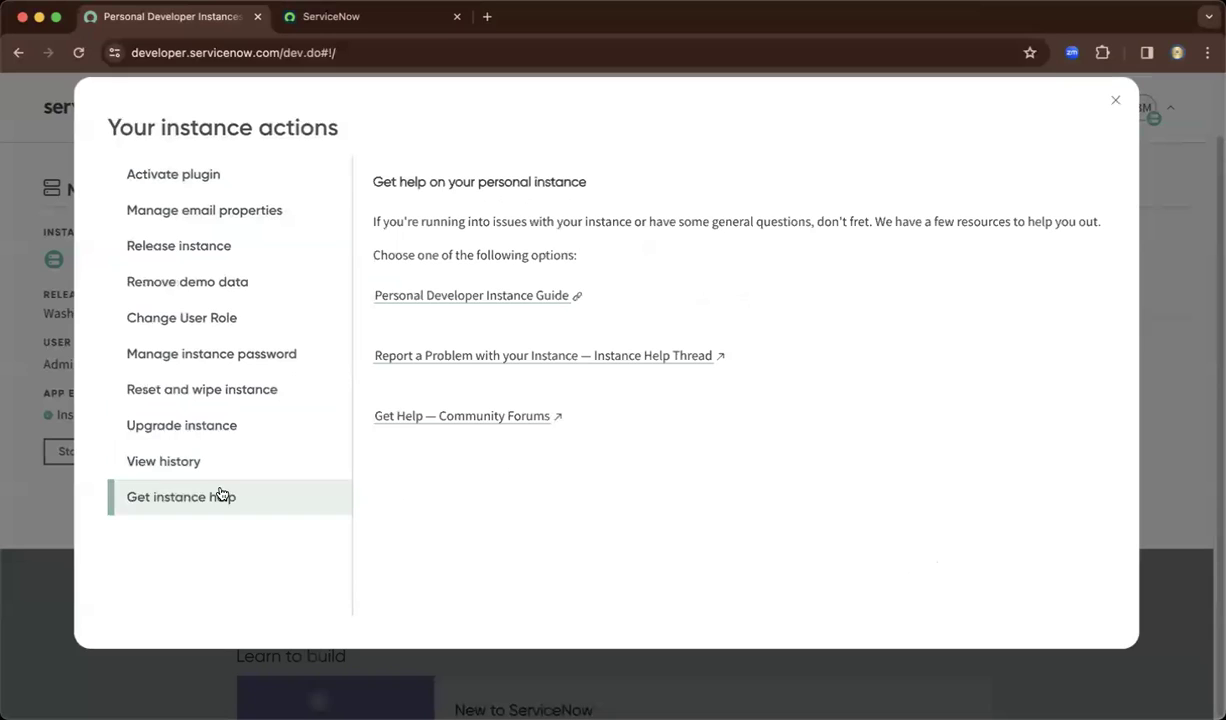
left_click(218, 468)
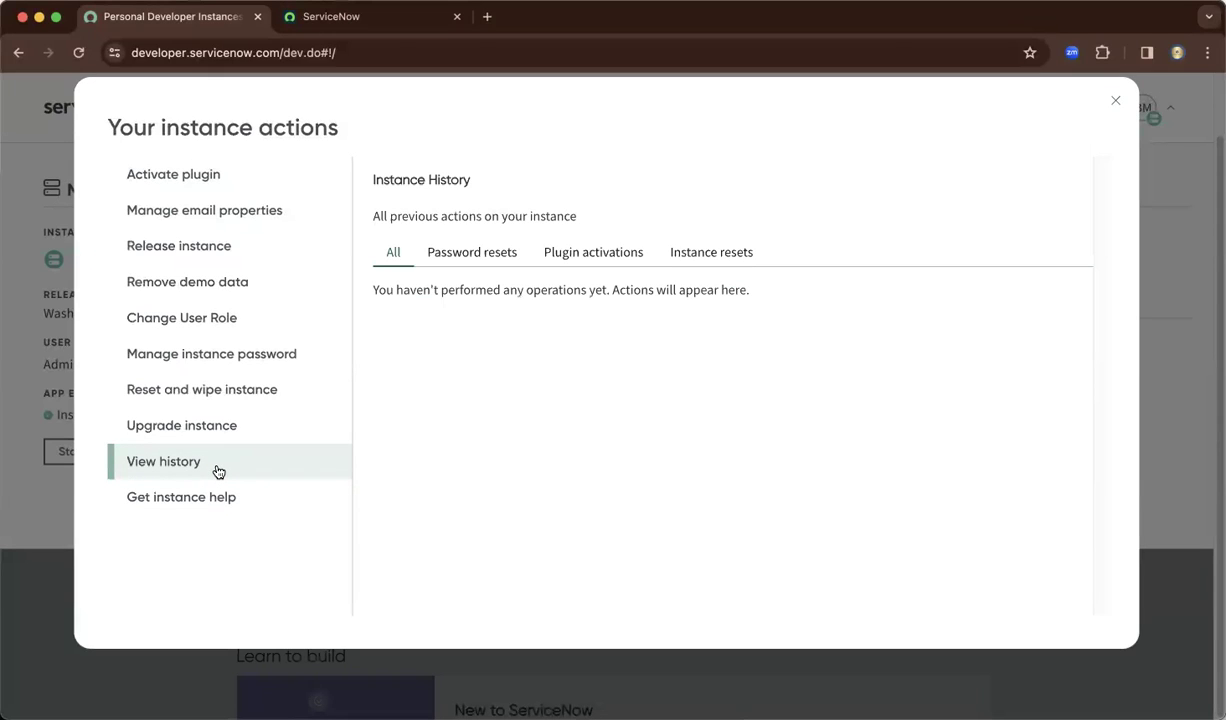
left_click(210, 318)
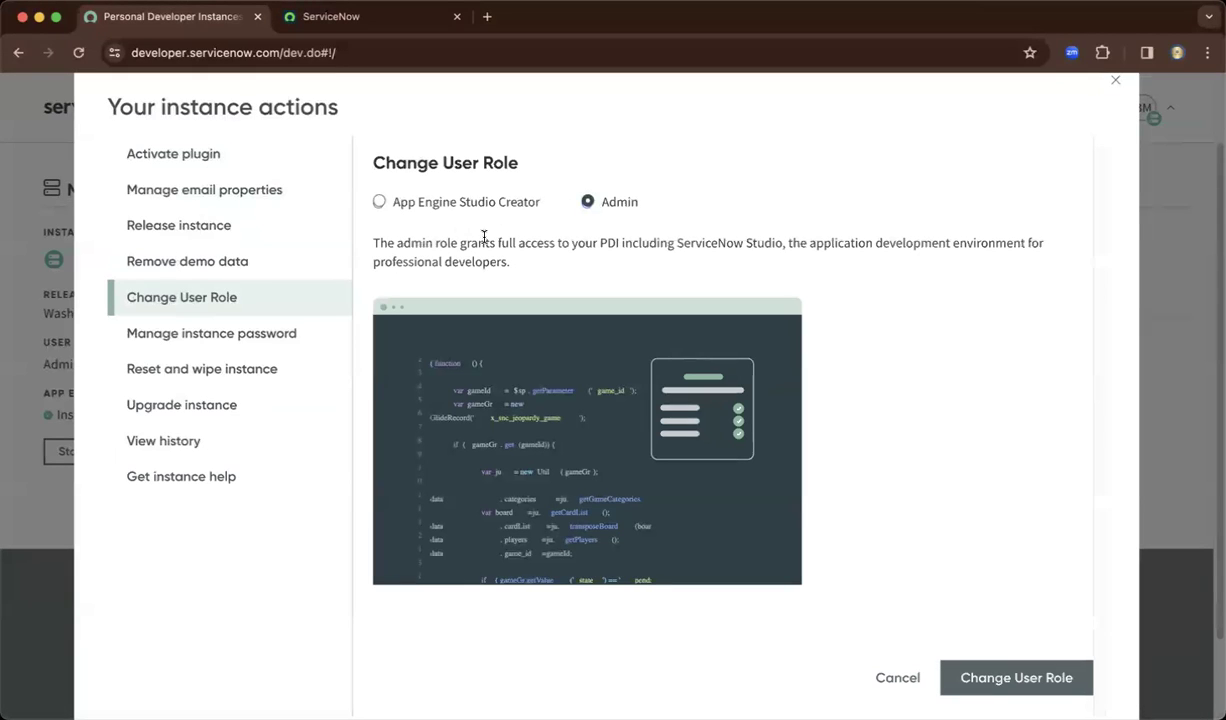
On the ServiceNow tab, close the Work your way tour and check the All navigation menu
left_click(331, 18)
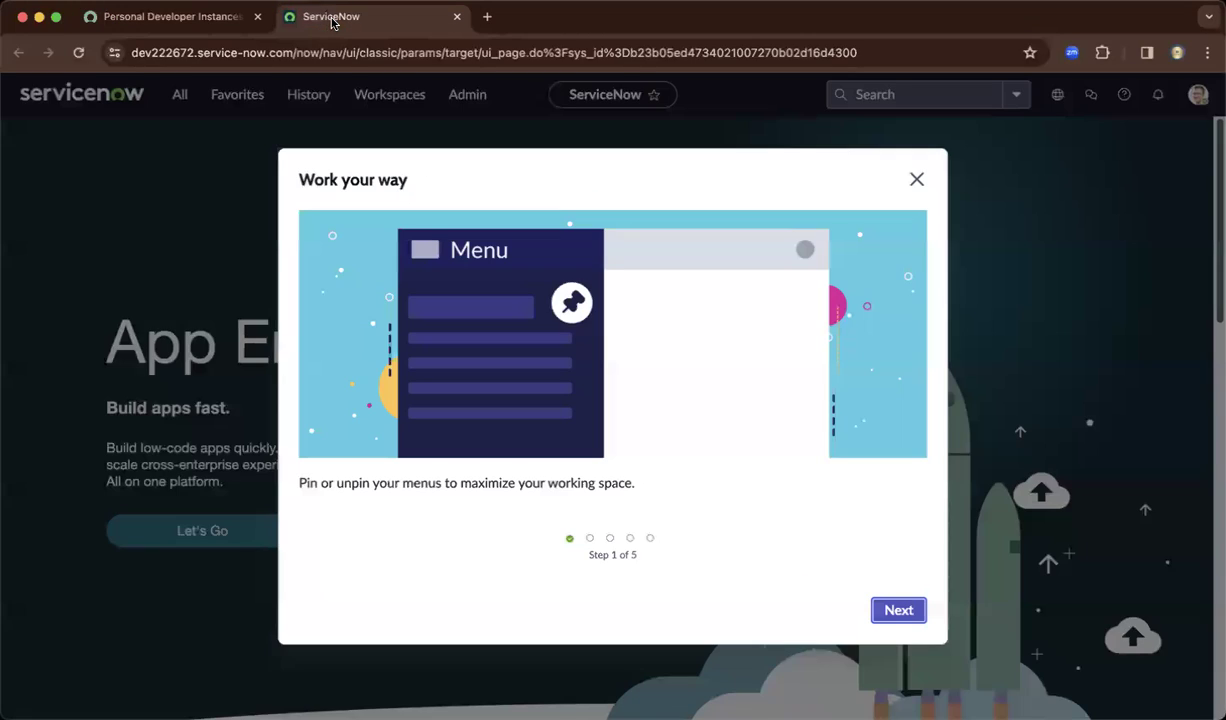
left_click(917, 180)
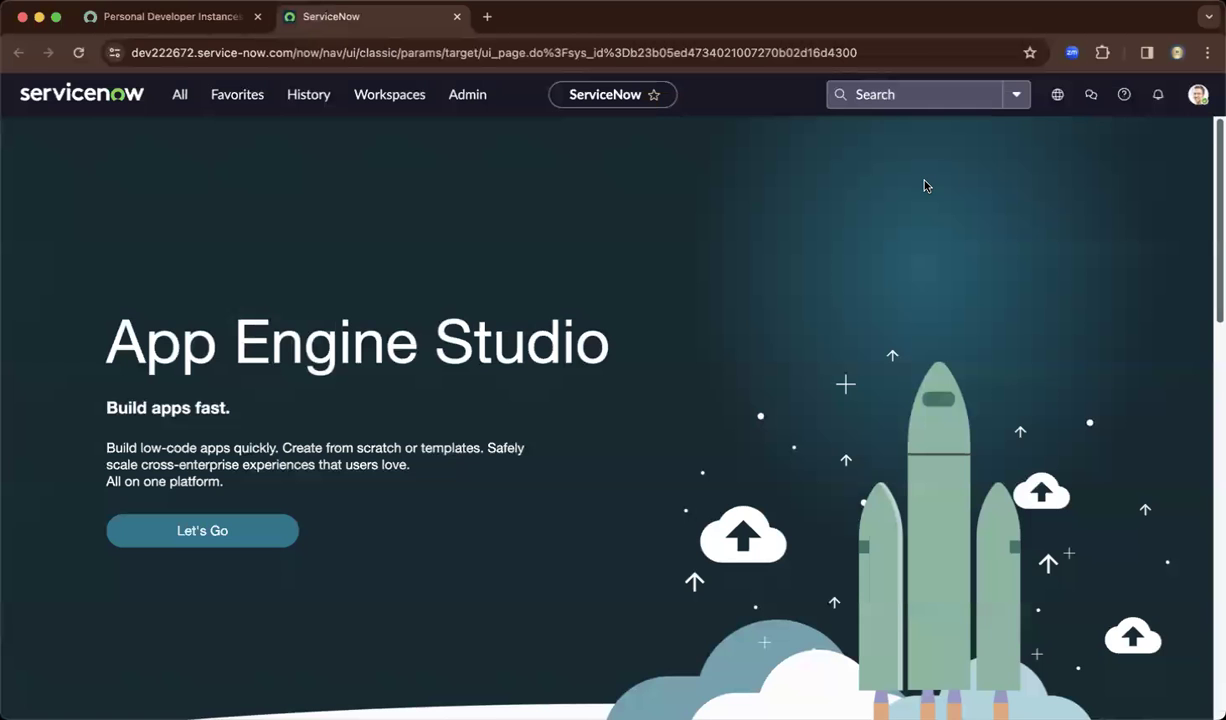
left_click(181, 95)
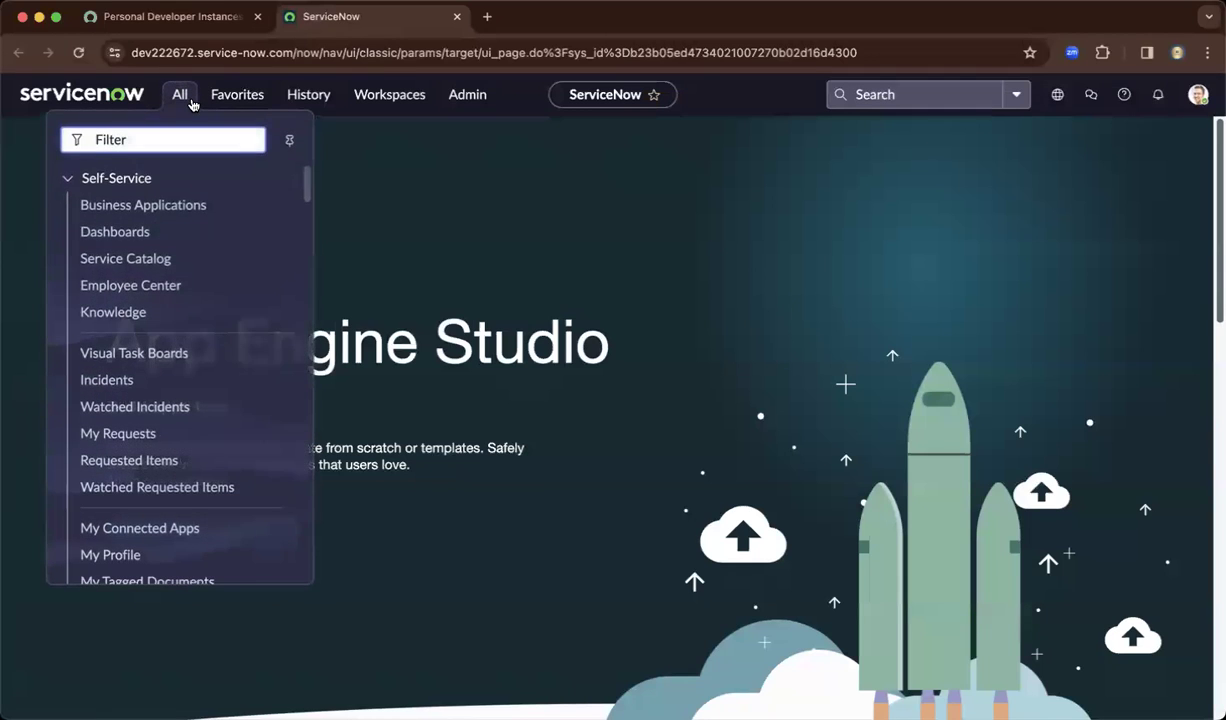
left_click(181, 95)
left_click(190, 100)
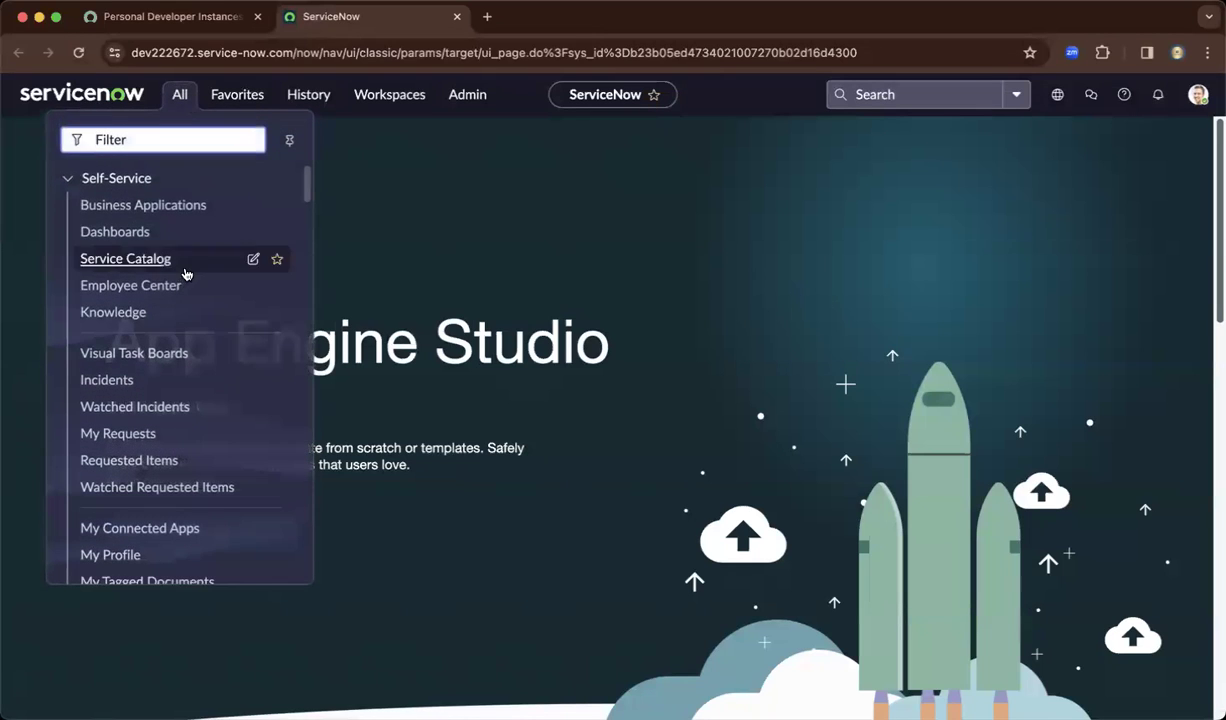
left_click(369, 155)
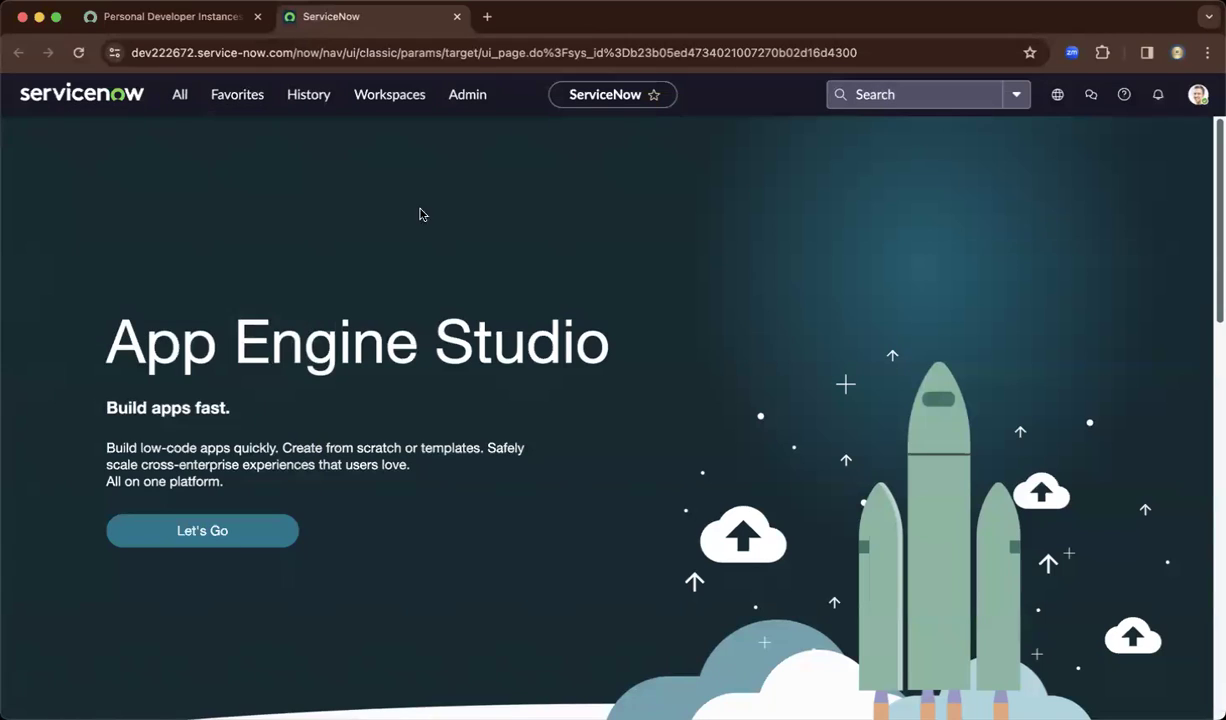
Return to the Developer Portal's Change User Role panel and scroll to verify Admin is still selected
left_click(195, 25)
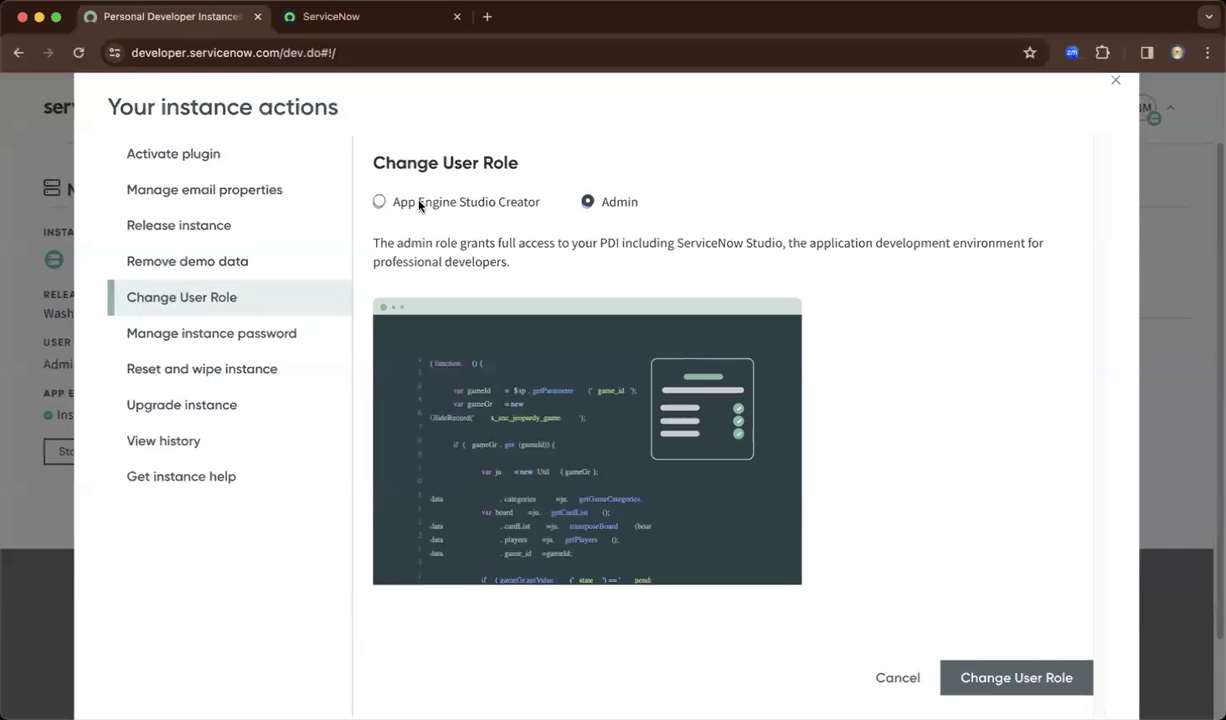
left_click(327, 20)
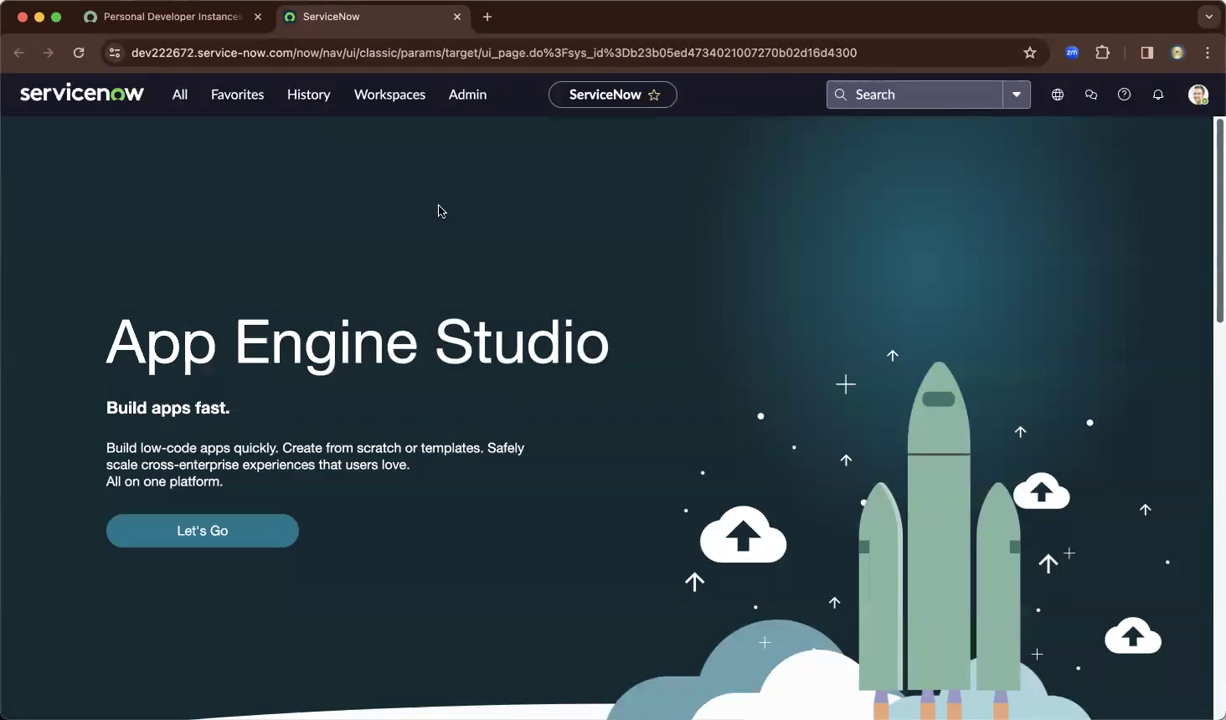
left_click(208, 31)
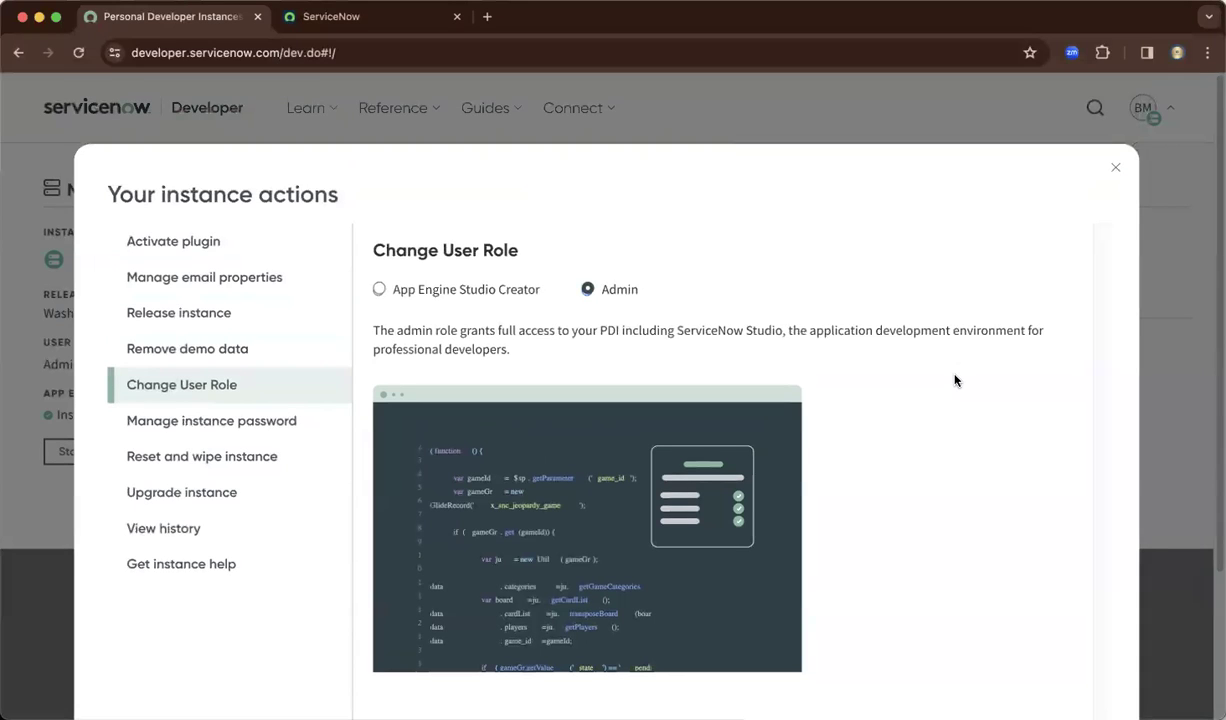
scroll(953, 378, "down", 1)
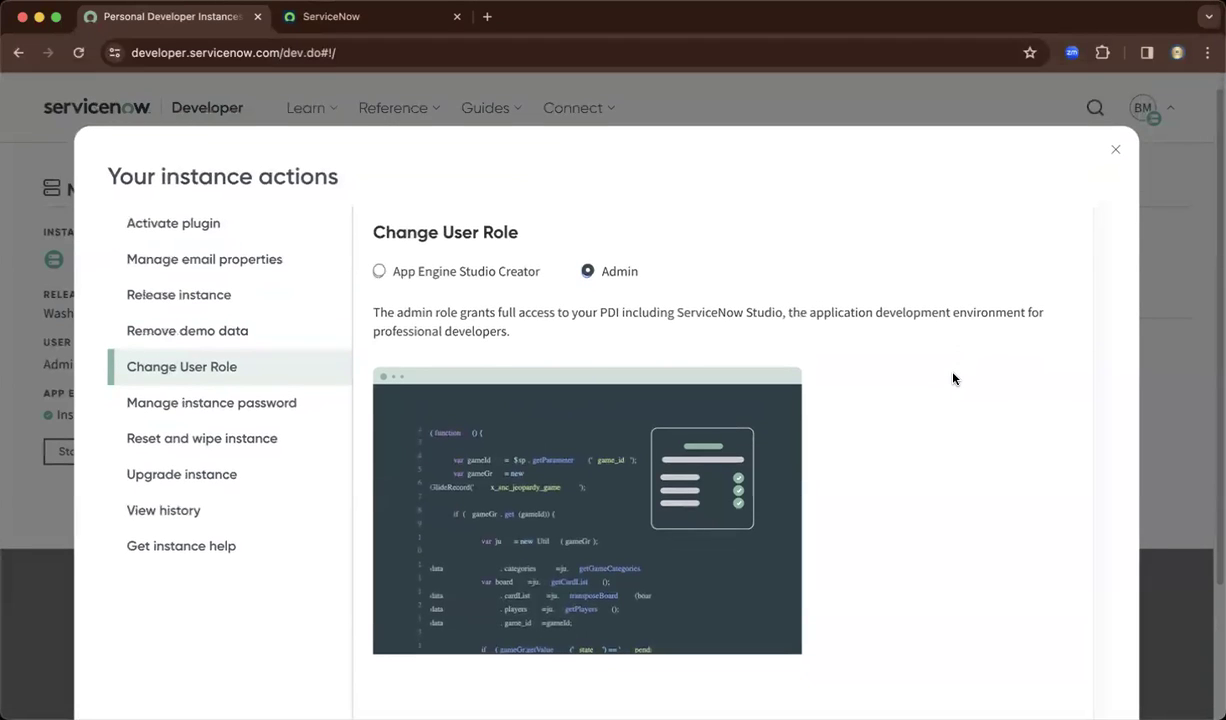
scroll(953, 378, "down", 1)
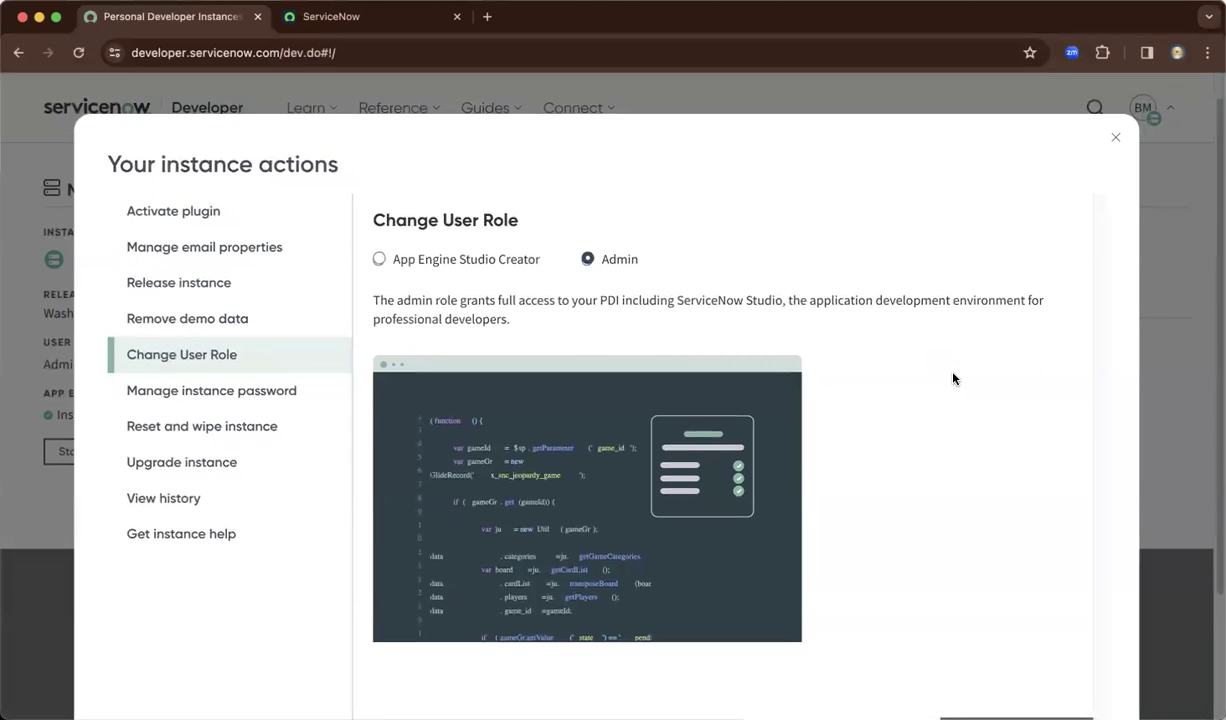
scroll(953, 378, "down", 1)
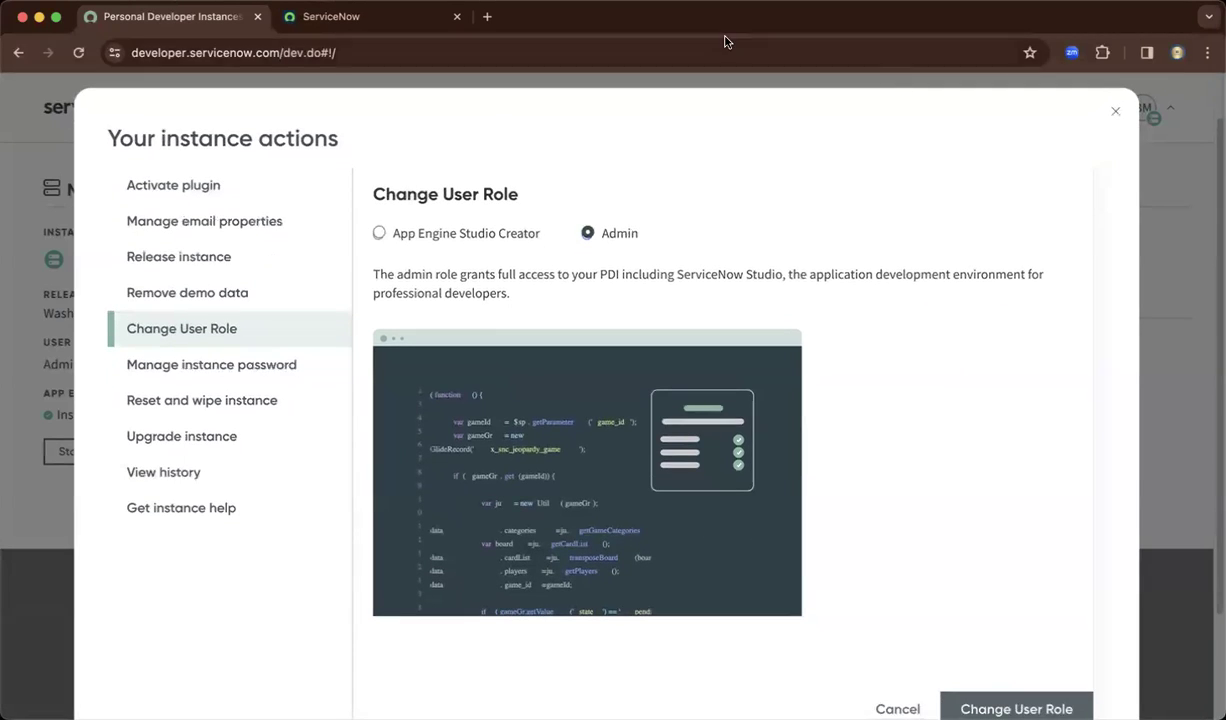